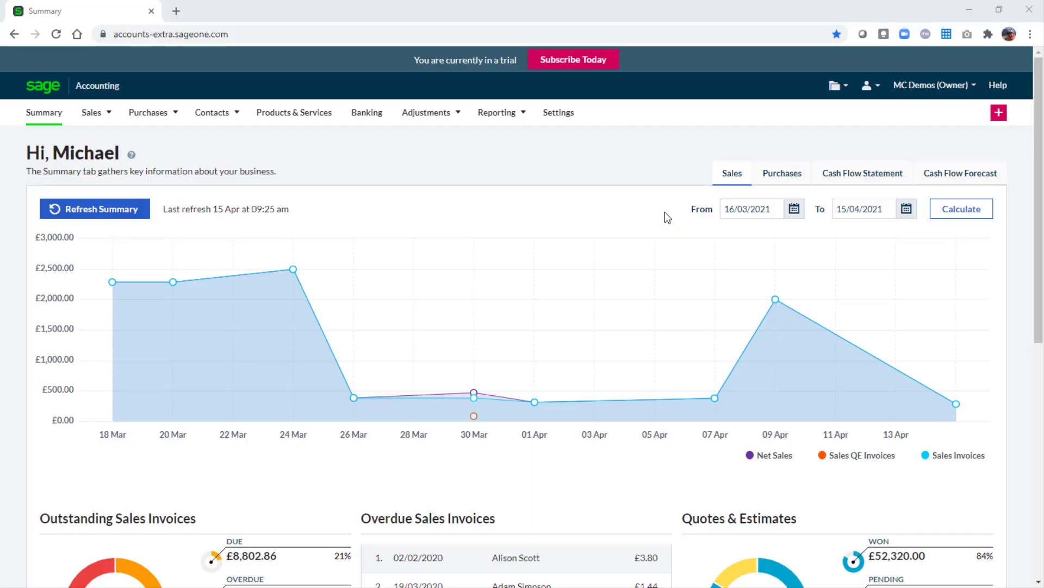
Go to Settings > Analysis Types to list the Department, Cost Centre and Project categories.
click(569, 114)
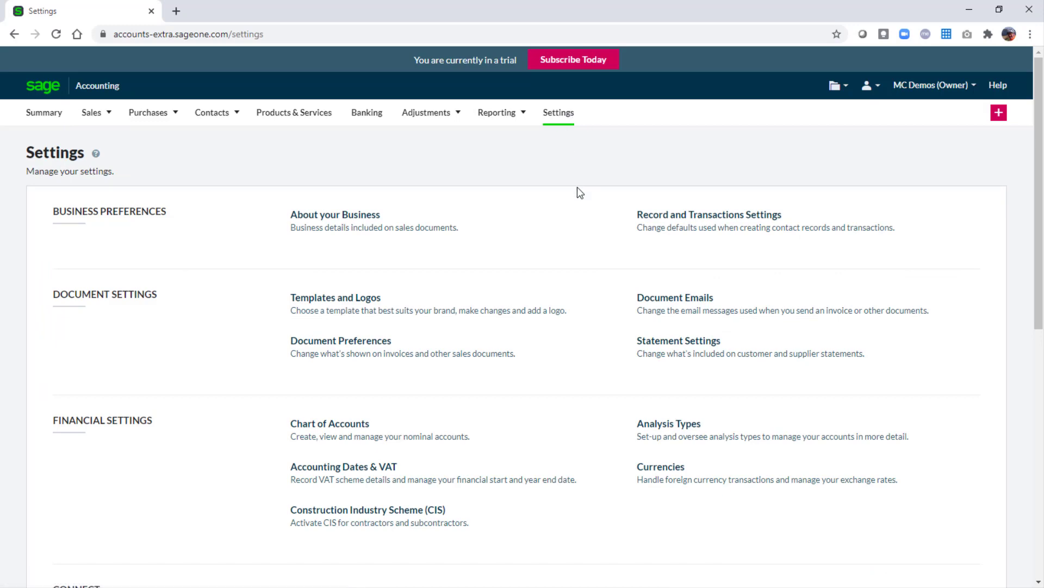
click(688, 435)
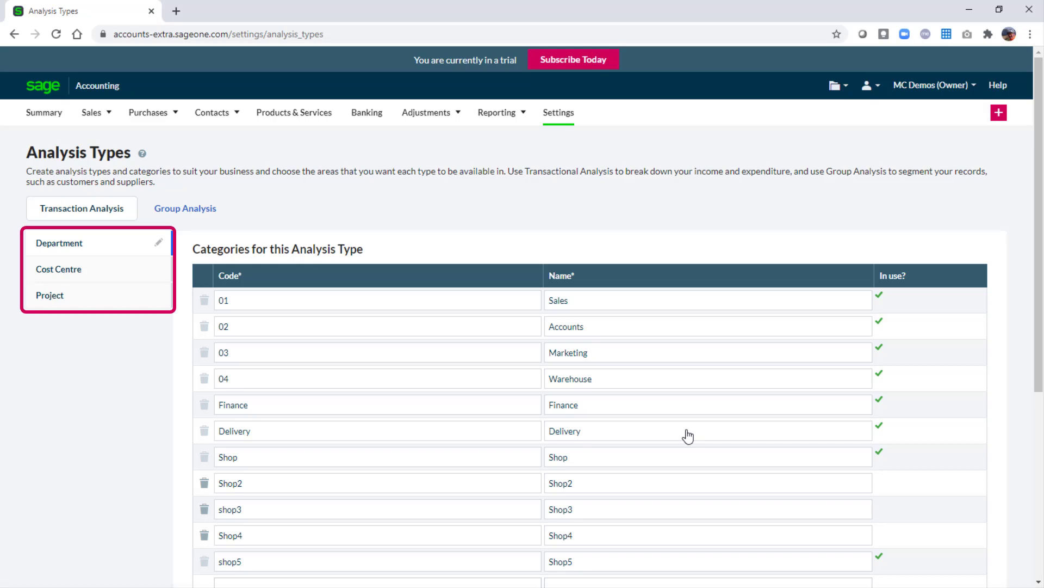
Save the Project analysis type, including GDN1223 Gardening Renovations, with Sales, Purchases and Bank active.
click(91, 299)
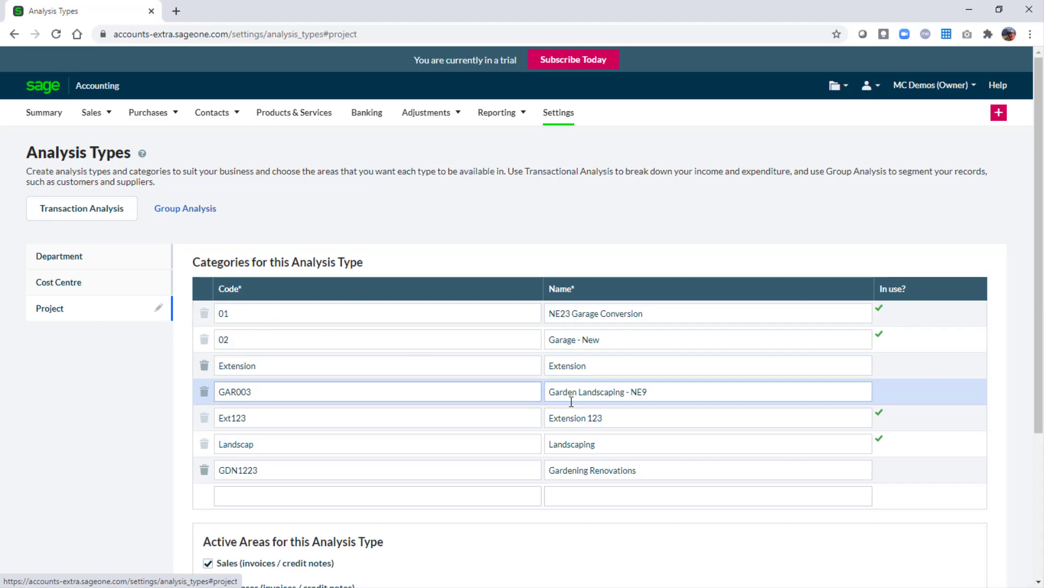
scroll(1039, 582, down, 4)
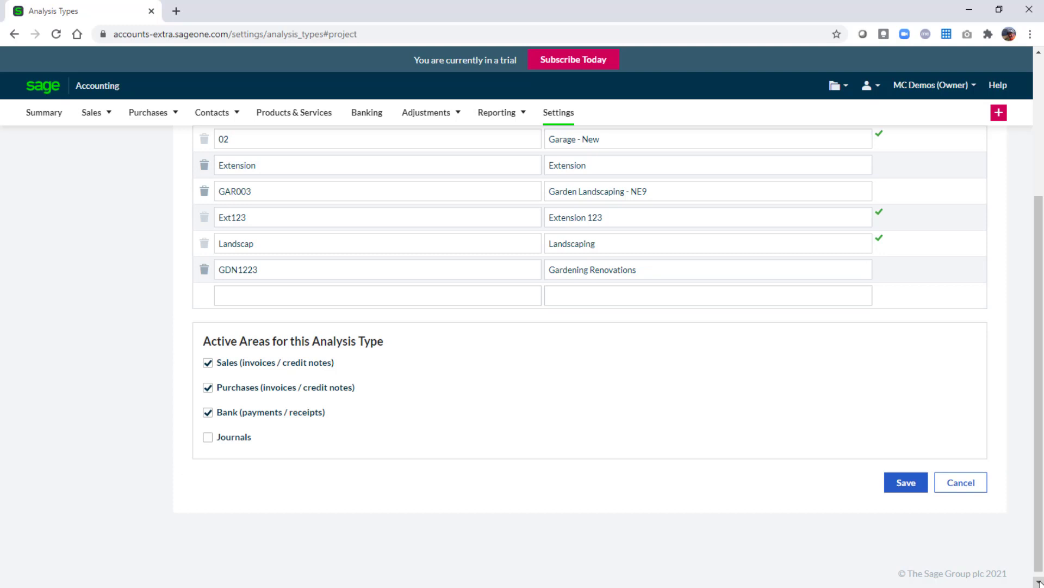
click(910, 489)
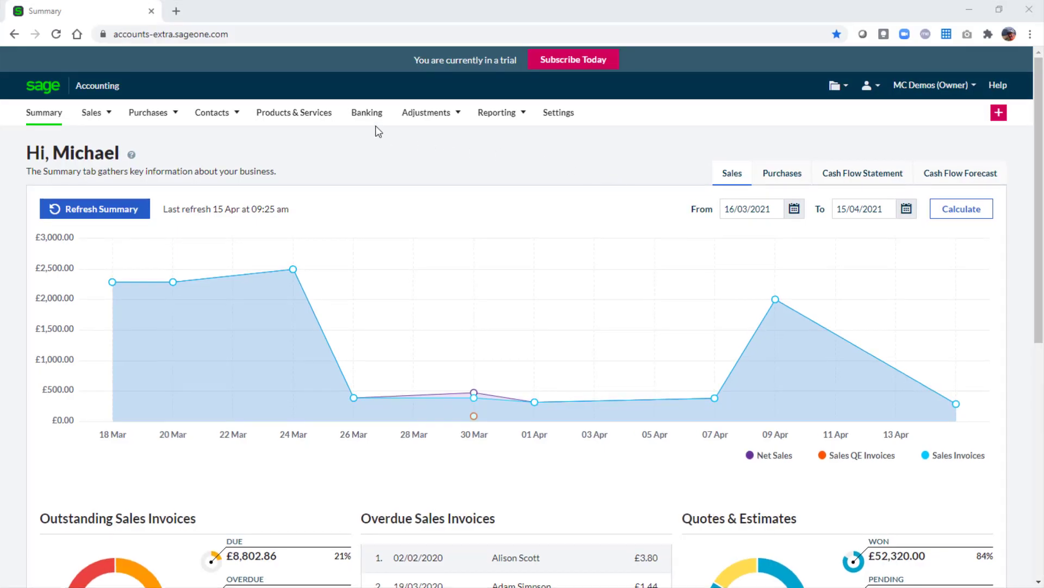
Start a new Other Payment from Banking, paid from 1200 - Current Account.
click(364, 115)
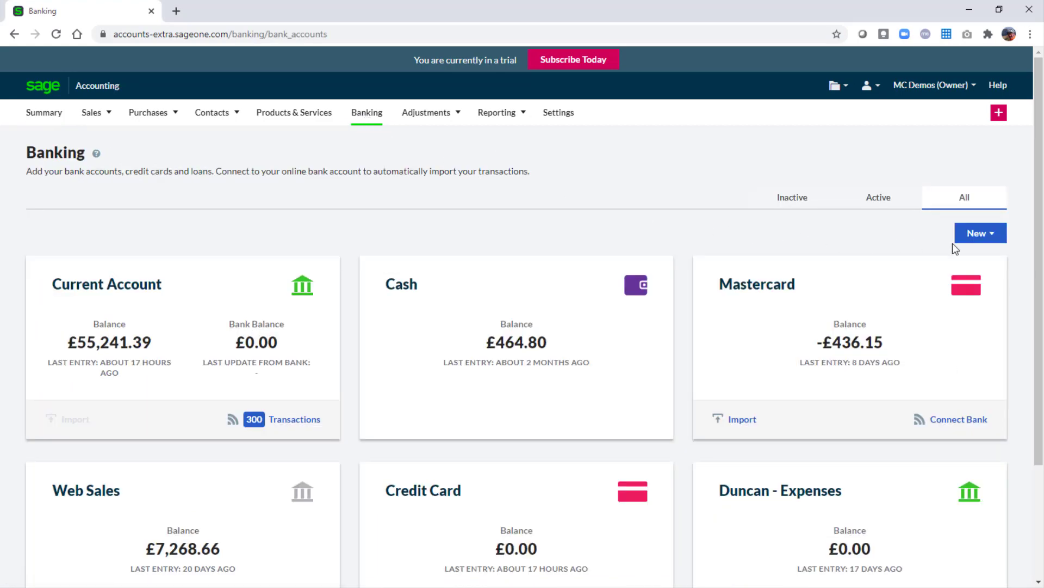
click(978, 240)
click(976, 257)
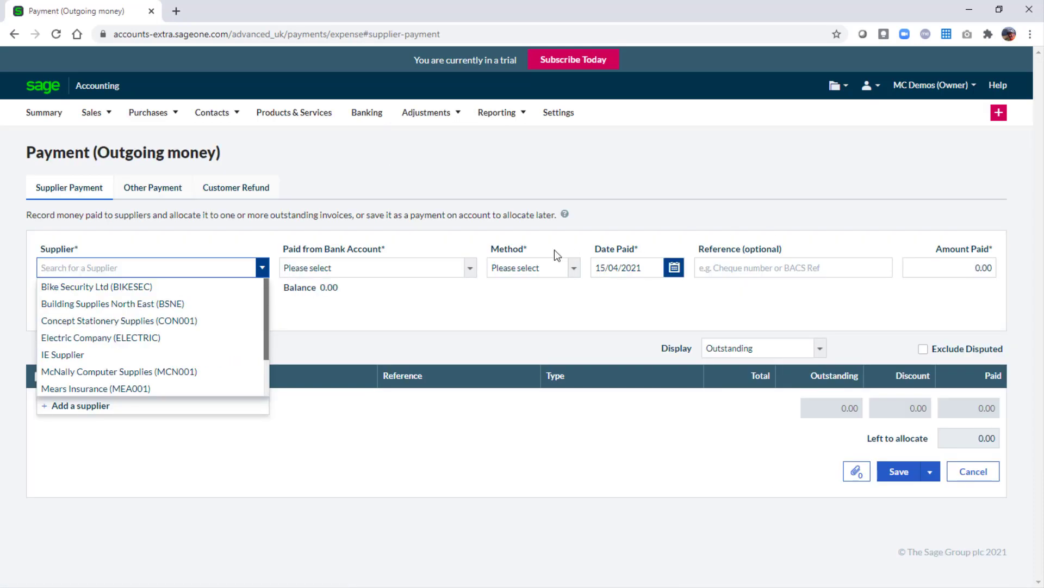
click(165, 190)
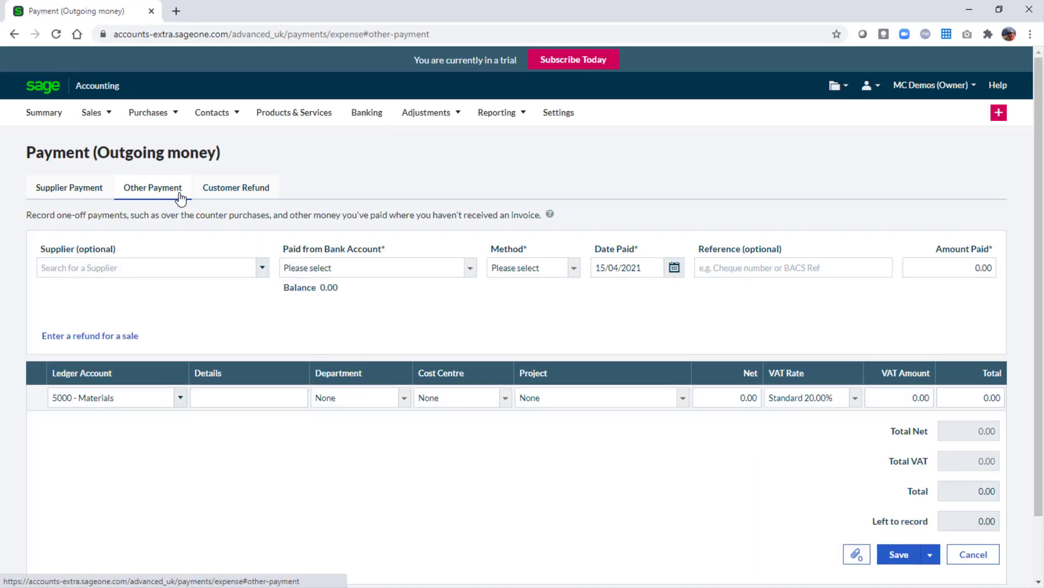
click(467, 268)
click(358, 297)
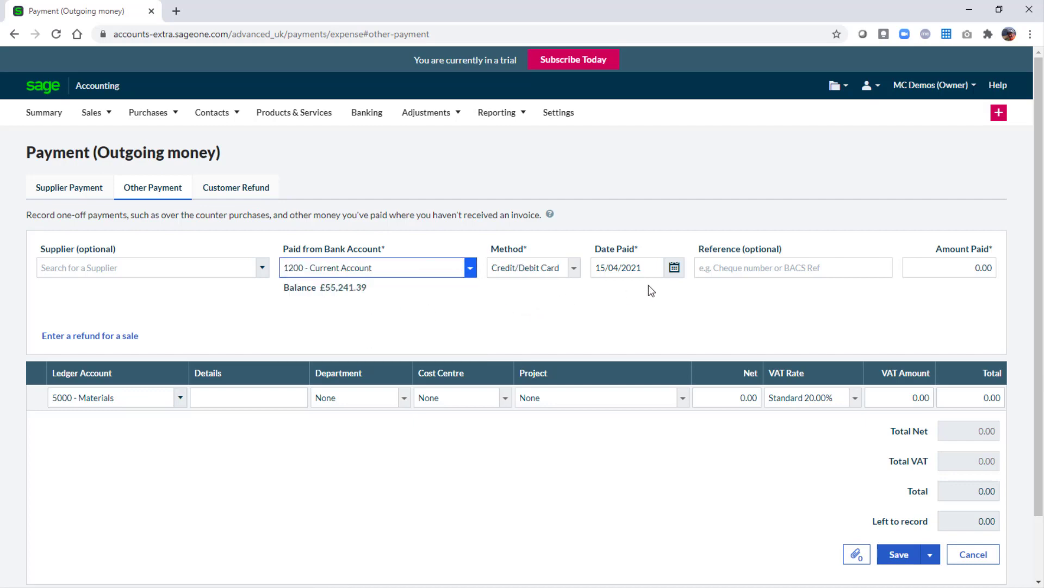
Enter reference Fuel and amount 40.00, split into 33.33 net plus 6.67 VAT.
click(797, 269)
text(Fuel)
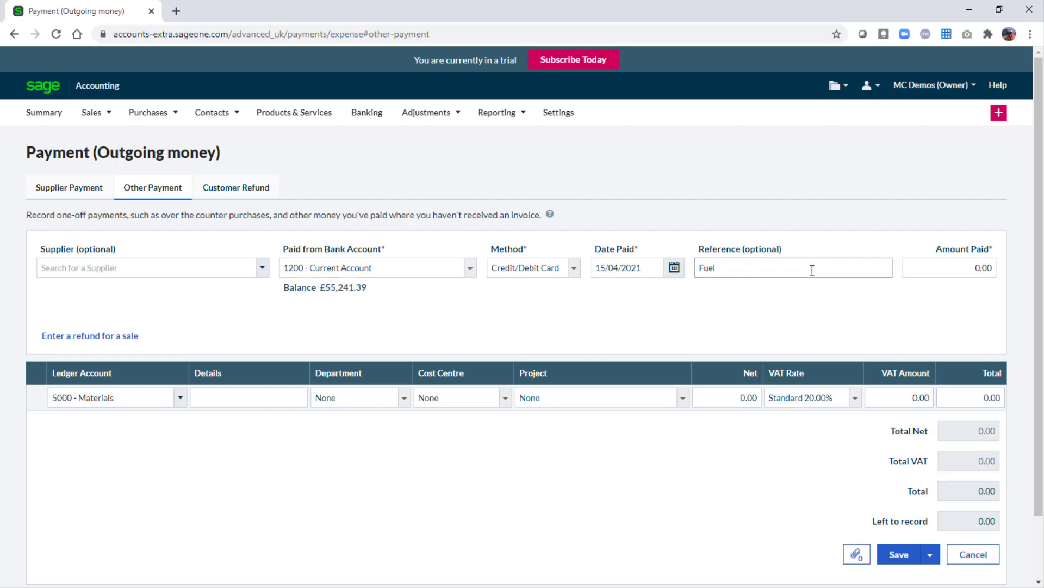
key(Tab)
text(40)
key(Tab)
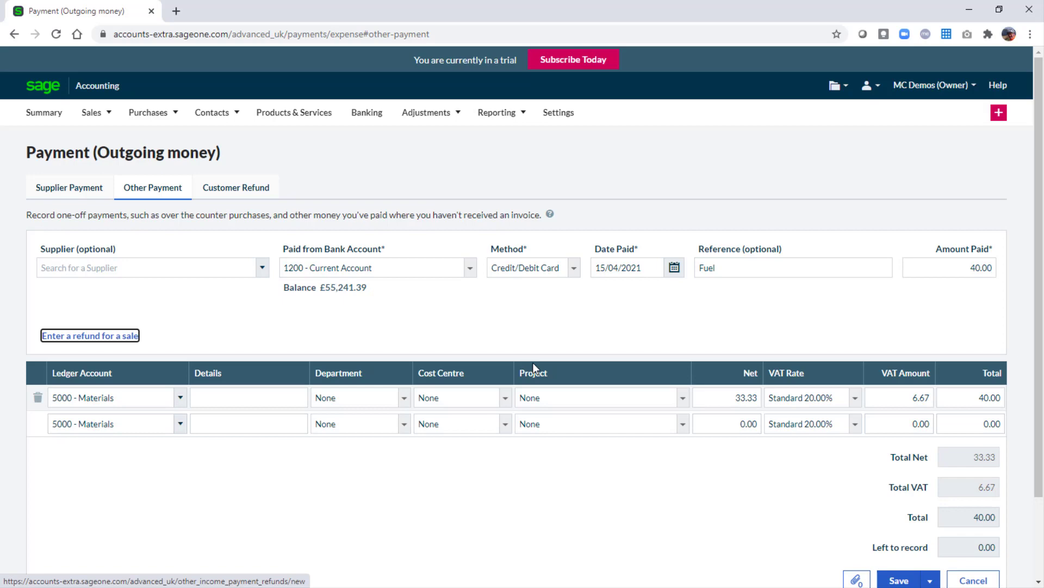
Code the payment line to 7300 Vehicle Fuel with details 'Diesel - Van'.
click(153, 397)
text(dies)
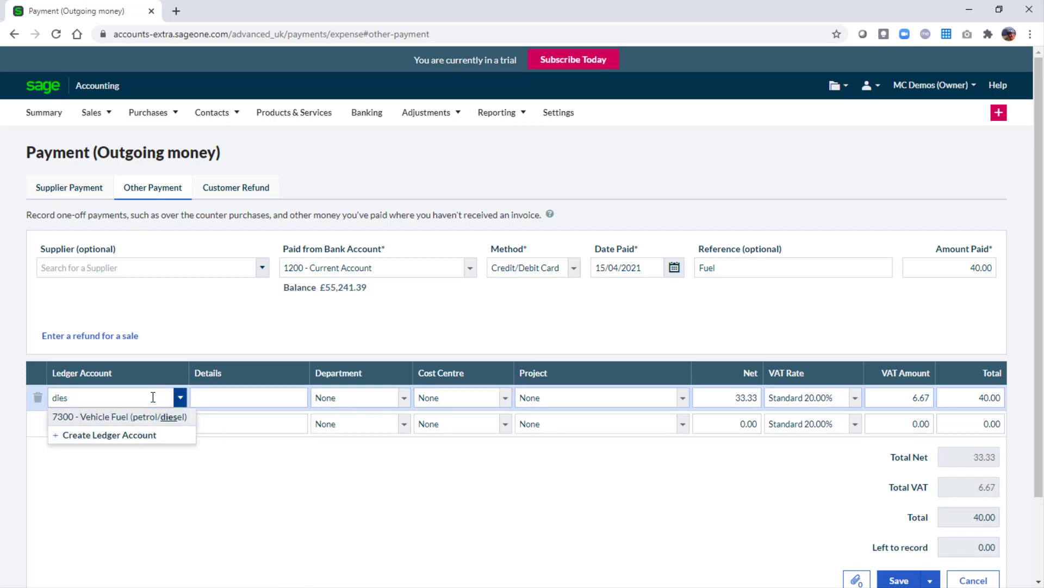
click(124, 417)
click(297, 397)
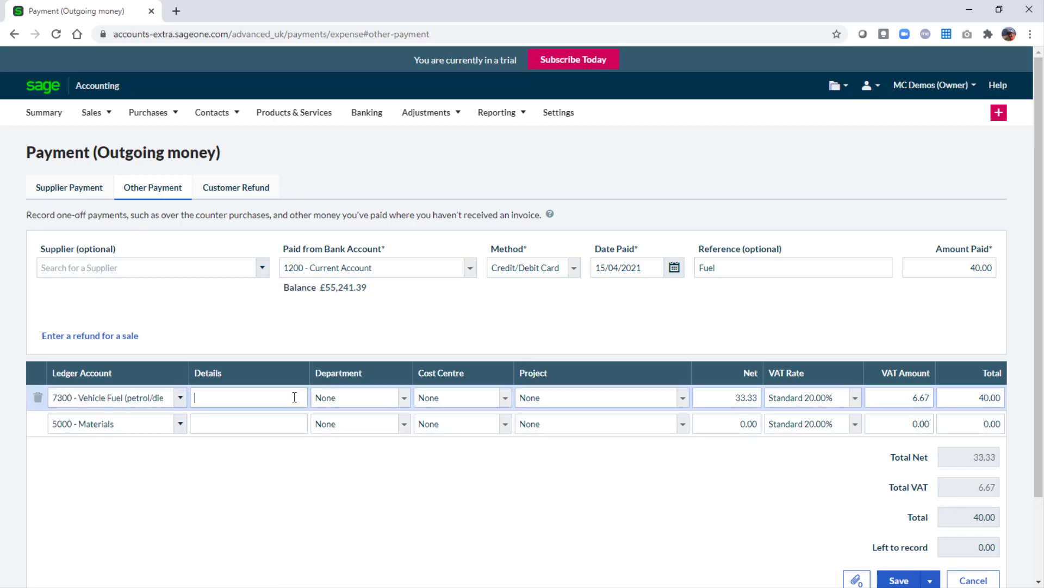
text(Diesel - Van)
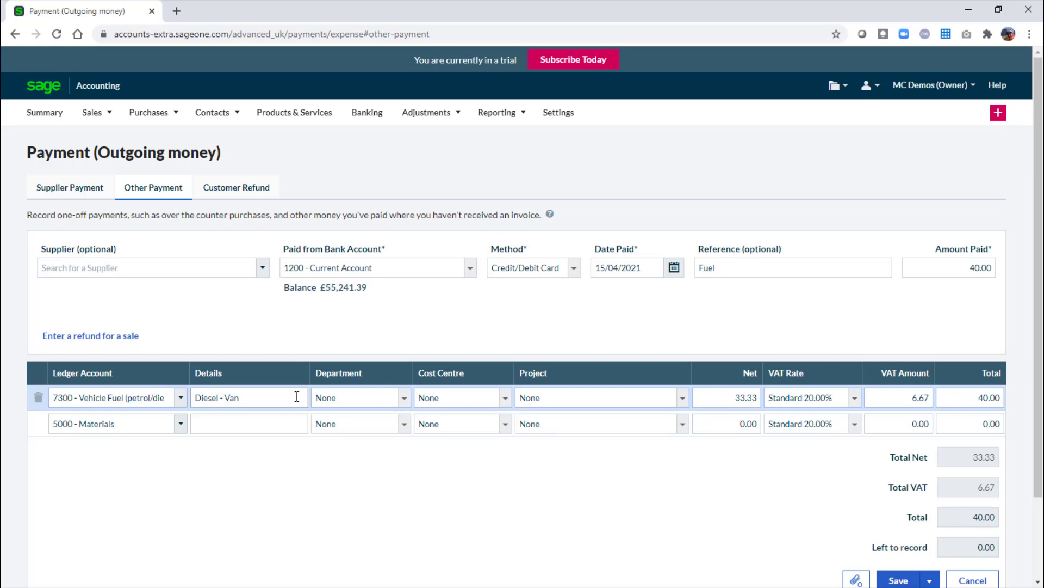
Allocate the line to project (01) NE23 Garage Conversion and save the payment.
click(683, 398)
click(604, 425)
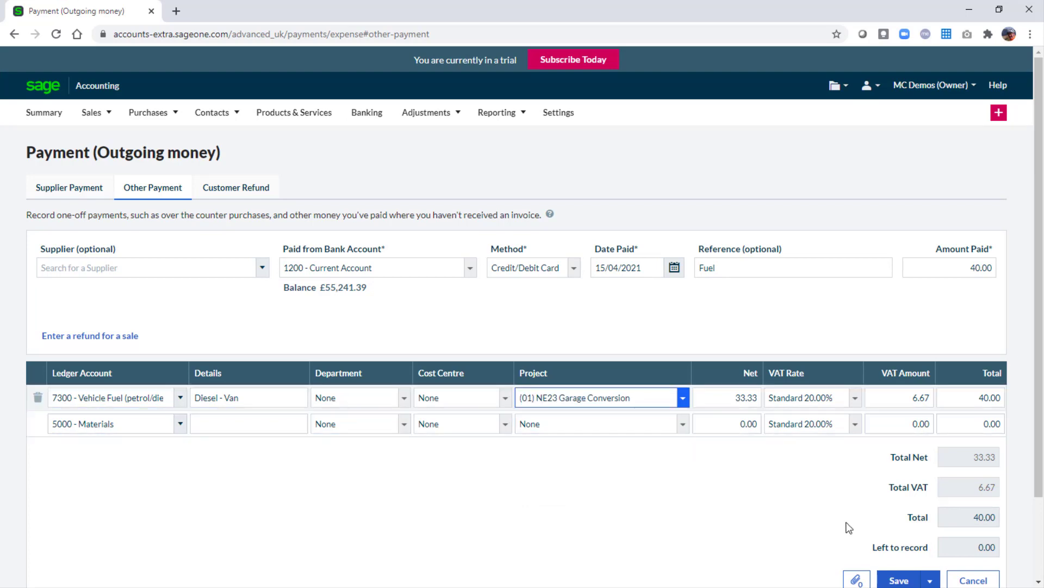
click(896, 581)
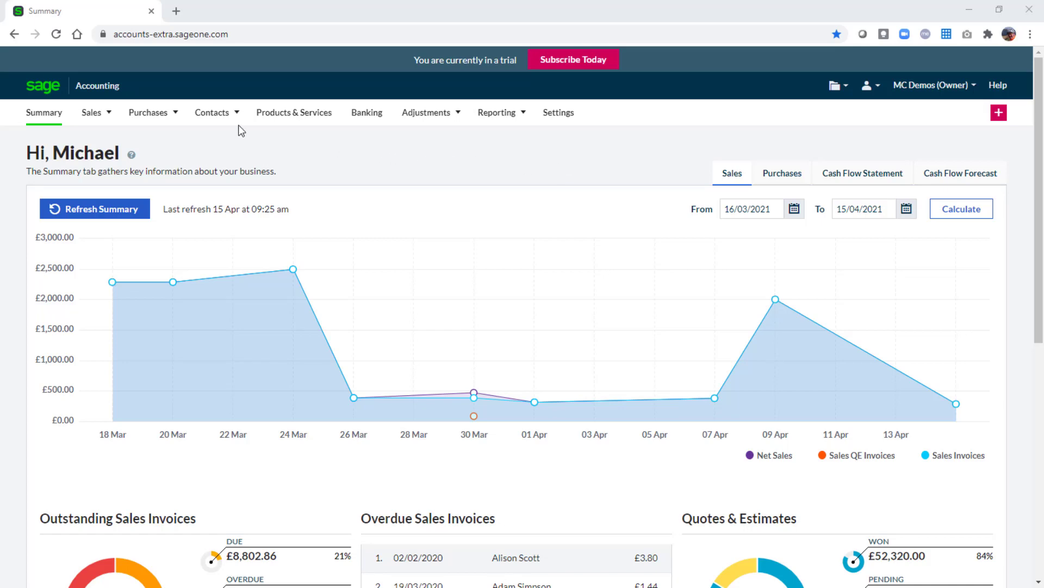
Start a new purchase invoice from supplier Building Supplies North East.
mouse_move(159, 116)
click(158, 139)
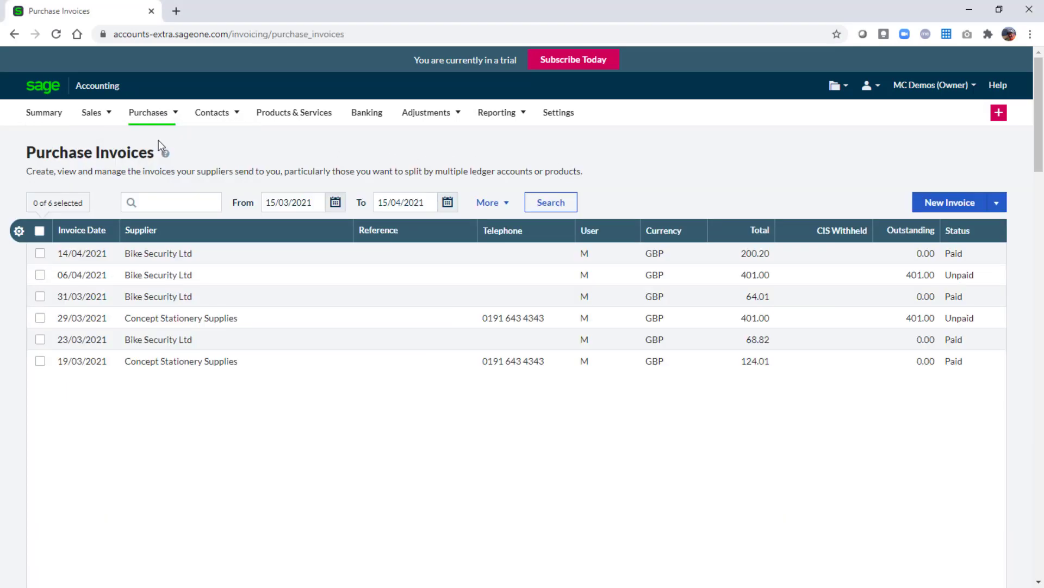
click(946, 205)
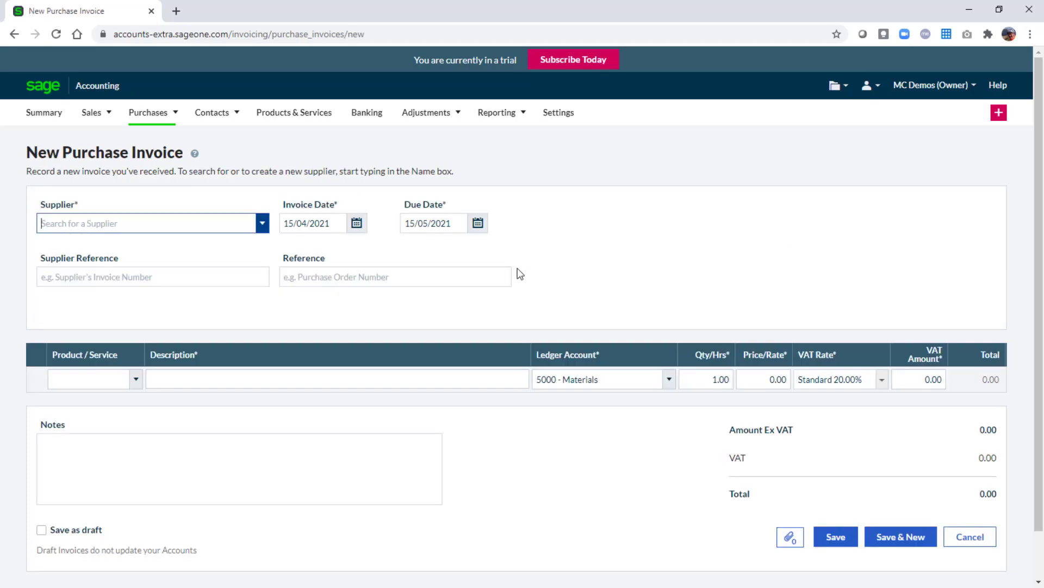
click(261, 224)
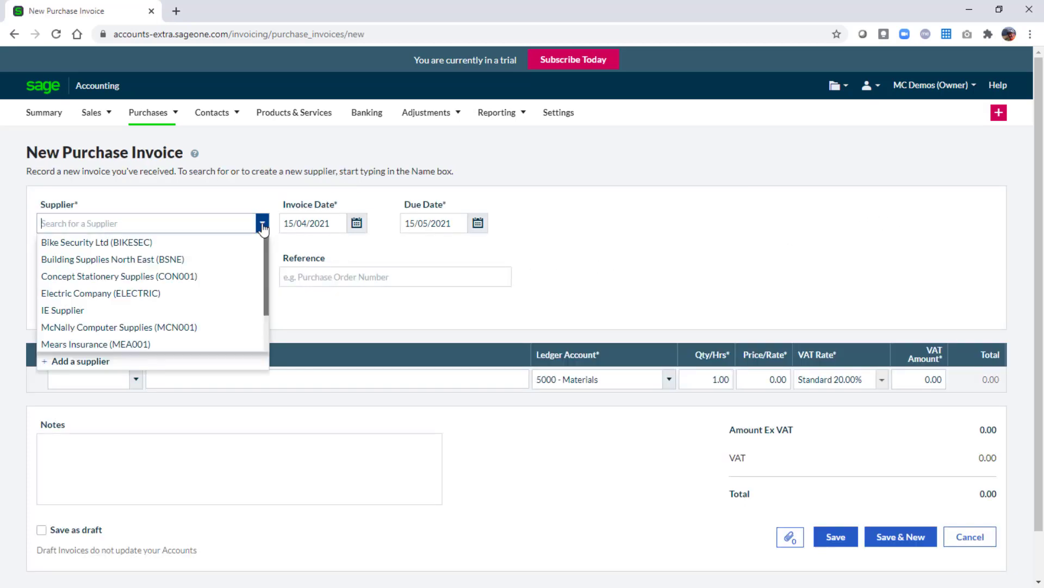
click(158, 260)
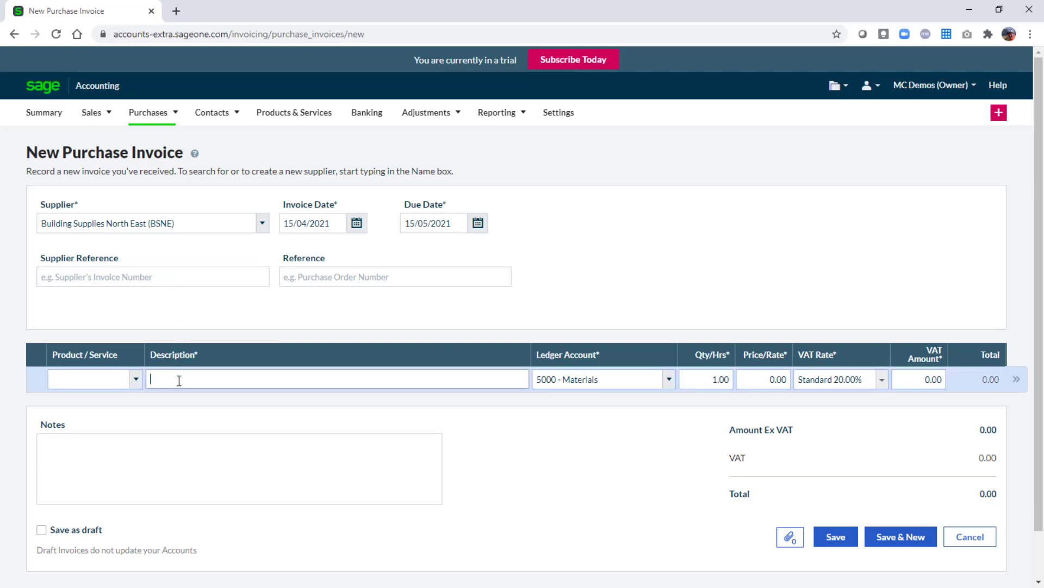
Add a Bricks line on 5000 - Materials at 500.00, giving a 600.00 total.
text(Bricks)
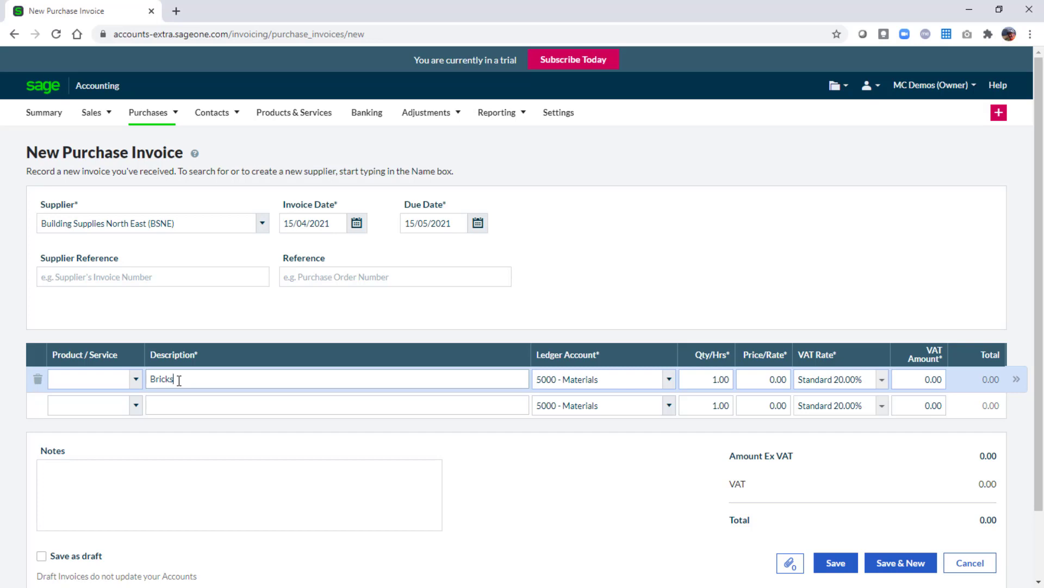
key(Tab)
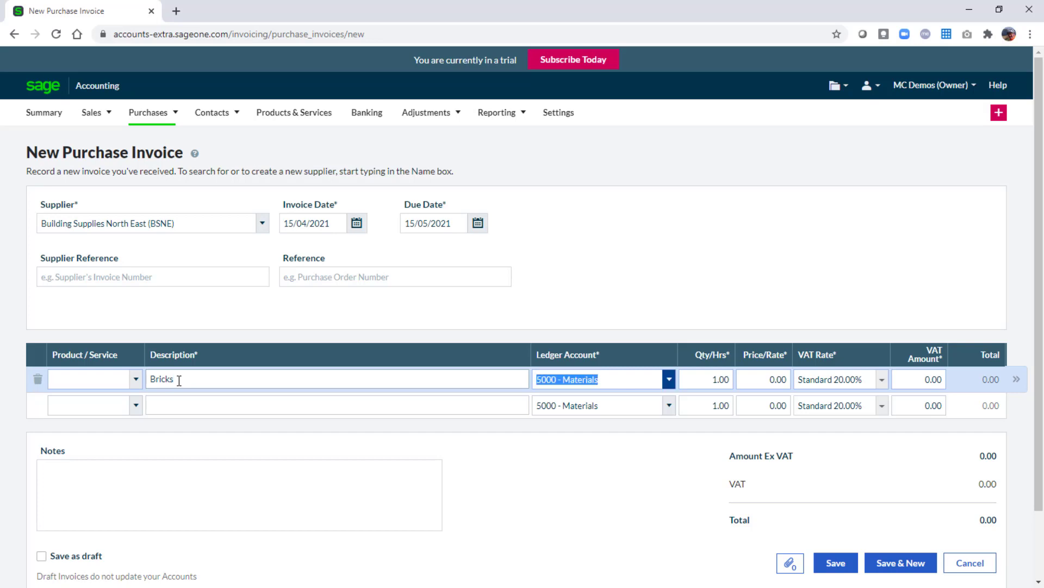
key(Tab)
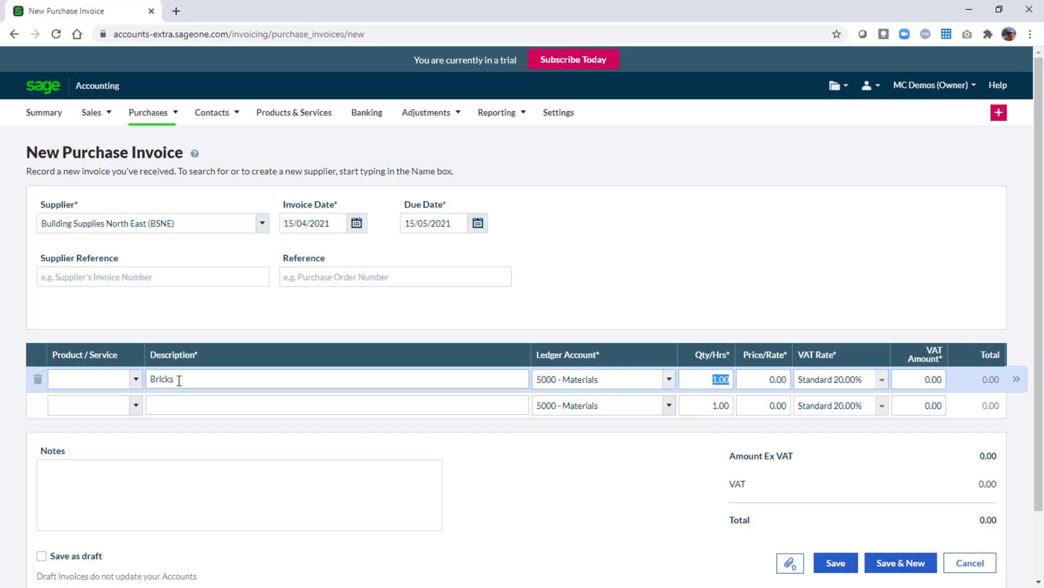
key(Tab)
text(500)
key(Tab)
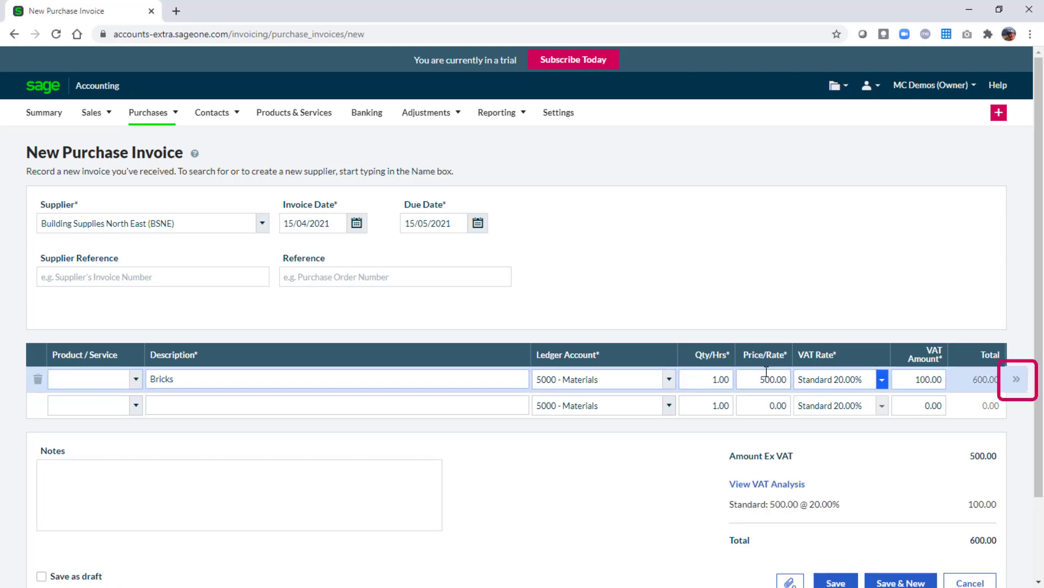
Allocate the Bricks line to (01) NE23 Garage Conversion and save the £600.00 invoice.
click(1019, 381)
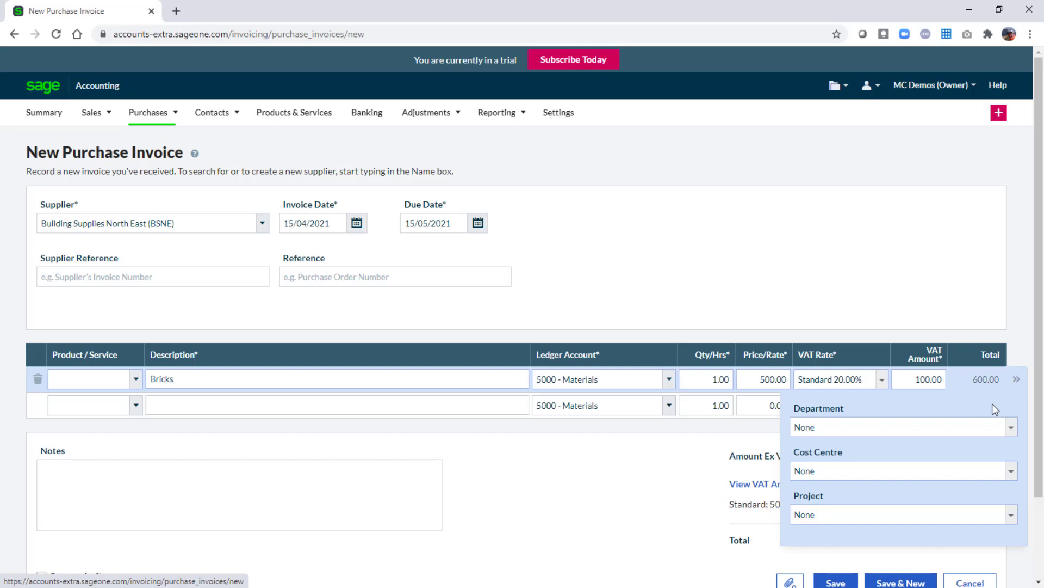
click(1011, 515)
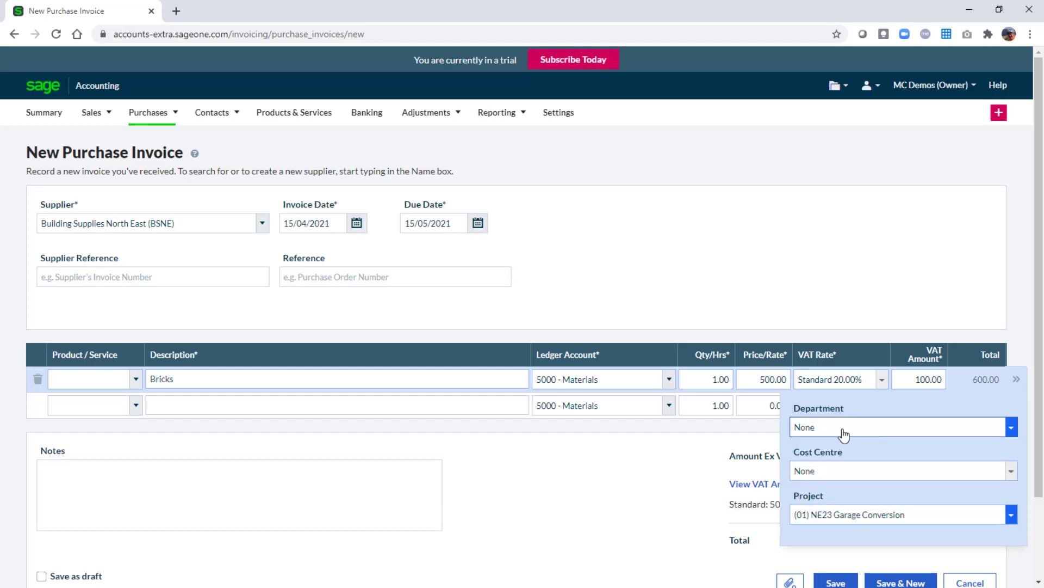
click(685, 485)
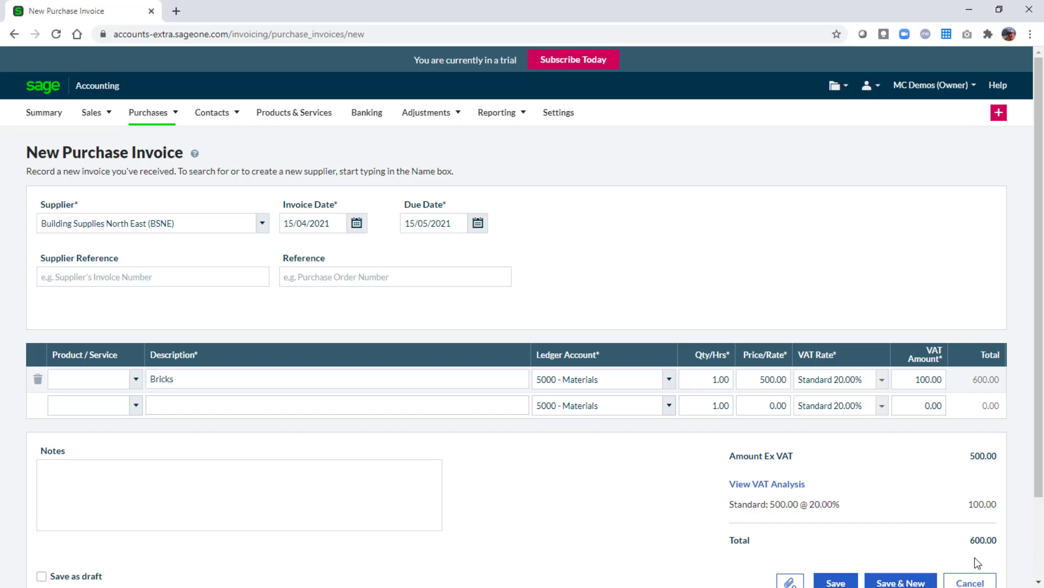
click(1038, 581)
click(1038, 581)
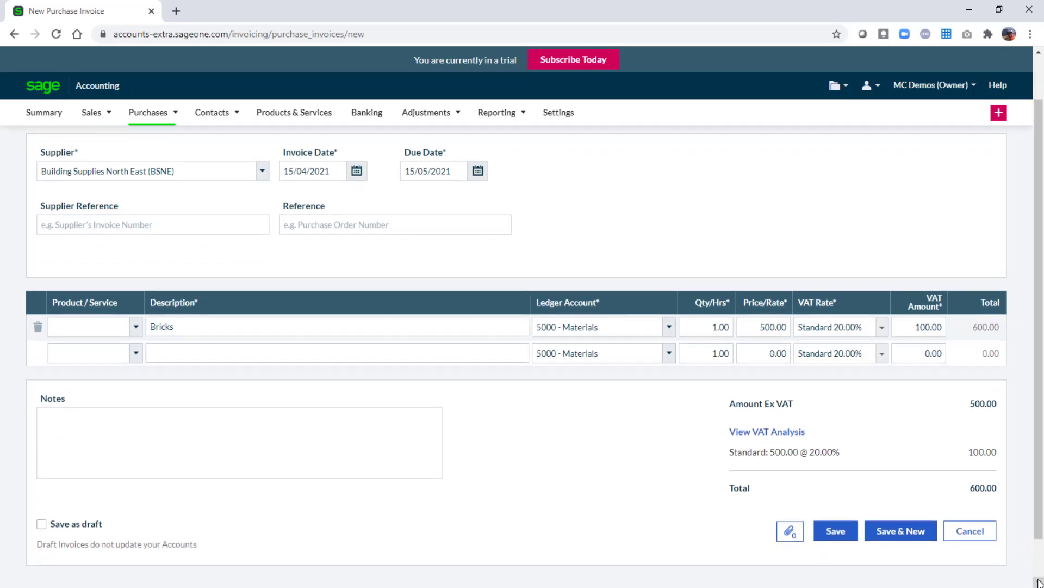
click(836, 534)
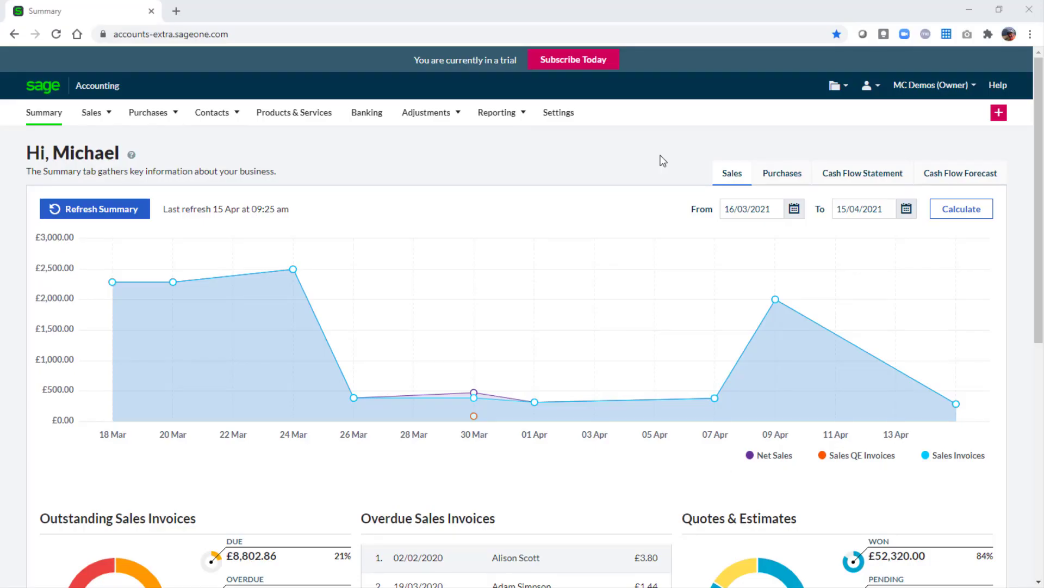
Open the Profit and Loss - Standard report for April 2021 and expand its analysis filters.
click(486, 115)
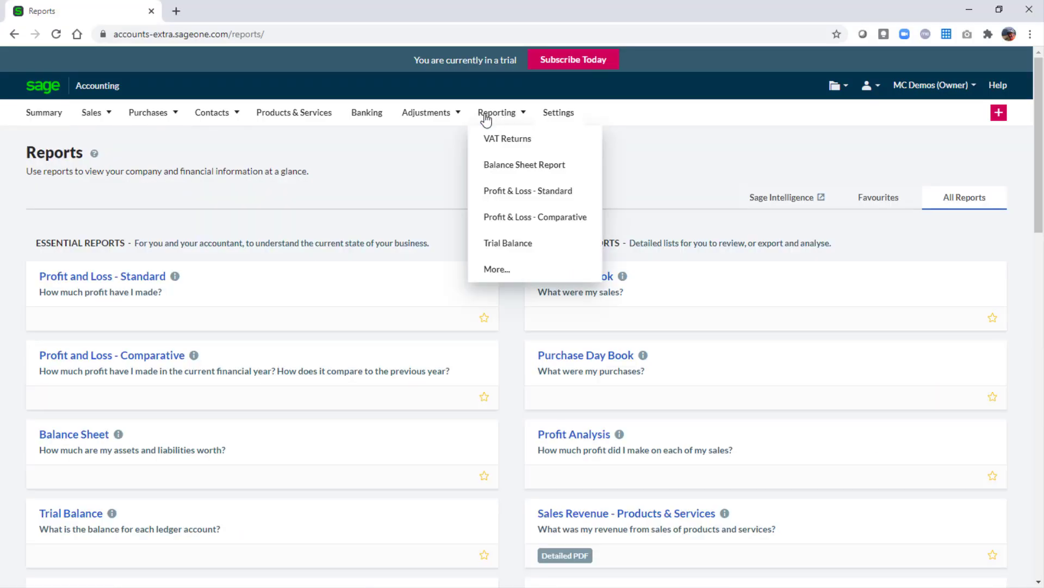
click(140, 292)
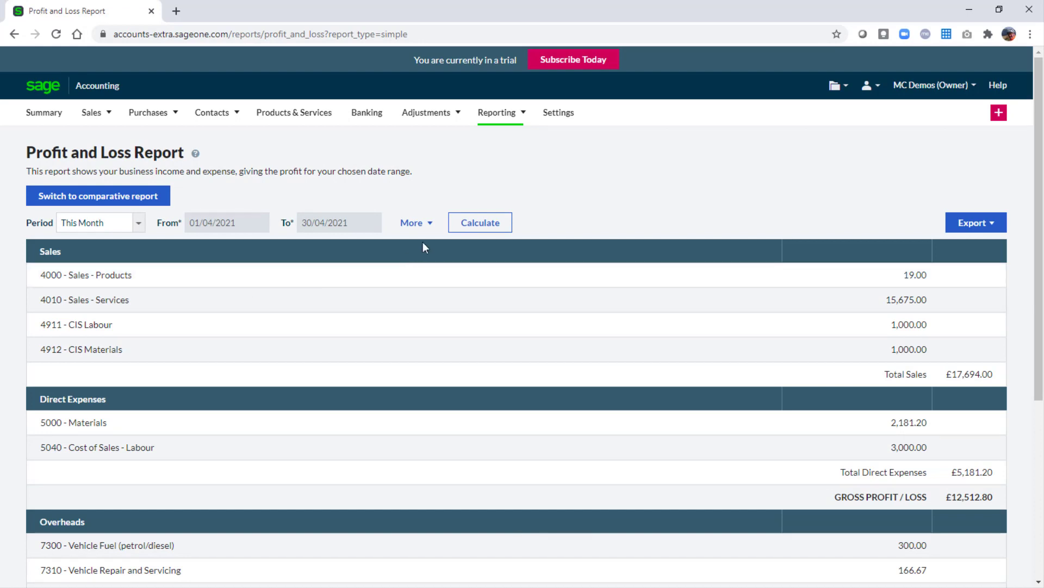
click(429, 223)
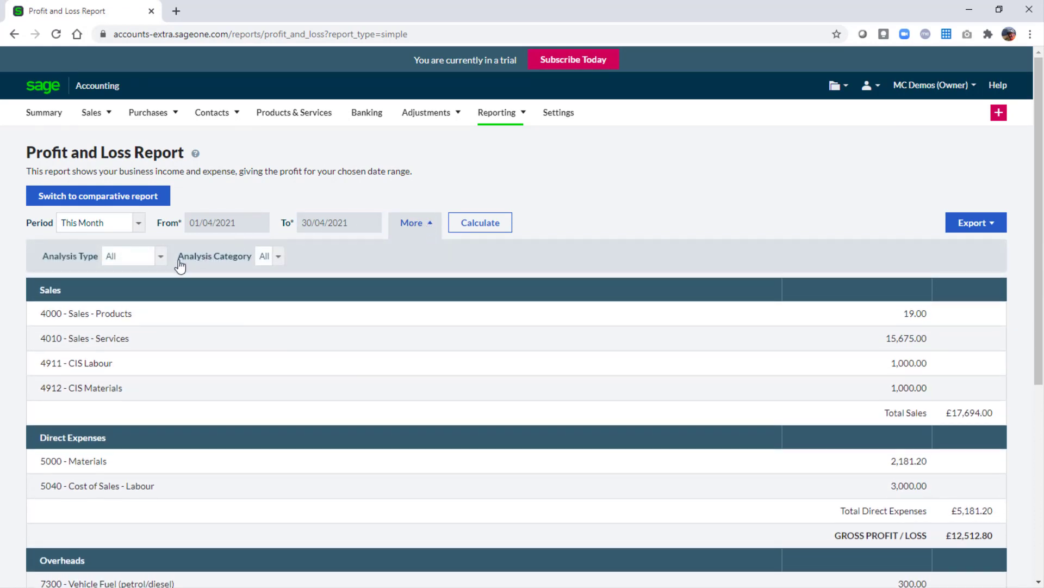
Filter the report by Project (01) NE23 Garage Conversion and recalculate, showing £9,766.67 net profit.
click(160, 265)
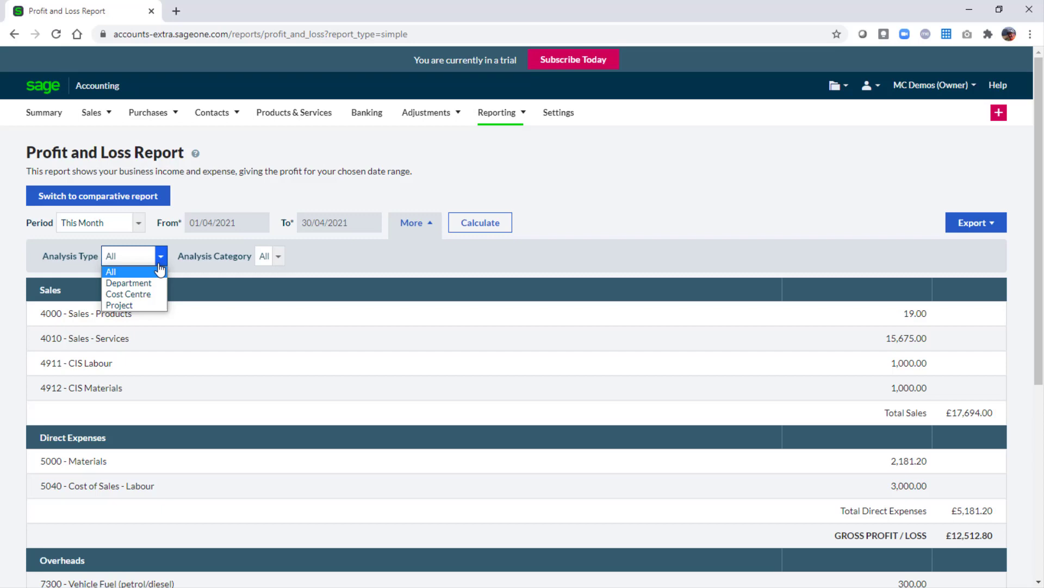
click(133, 306)
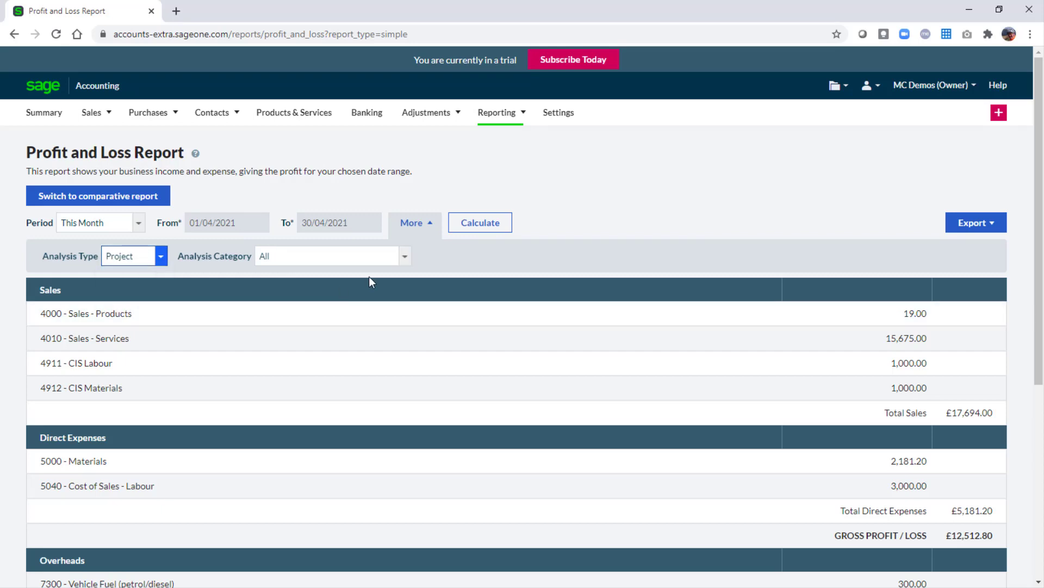
click(405, 260)
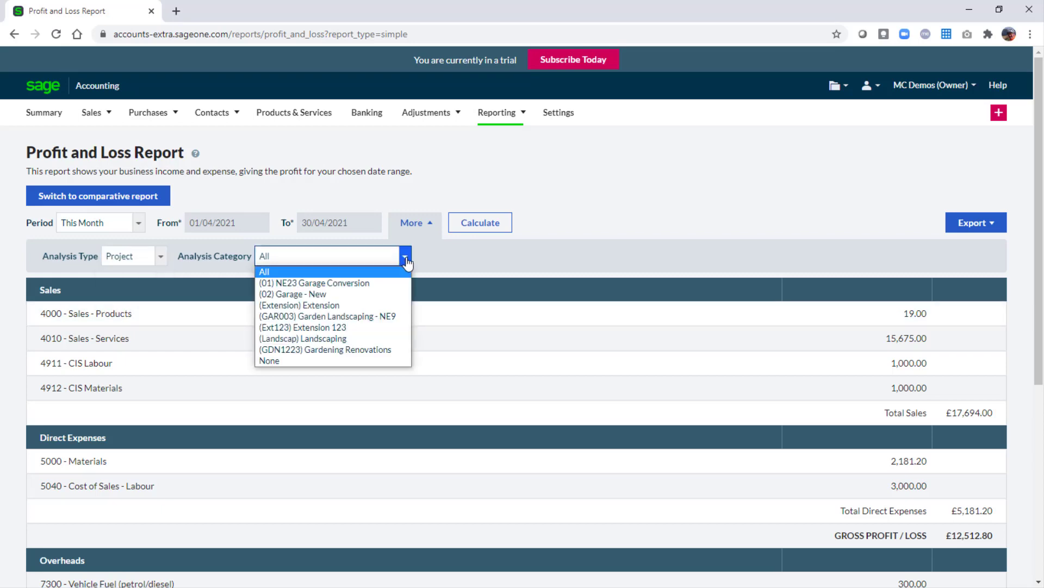
click(349, 282)
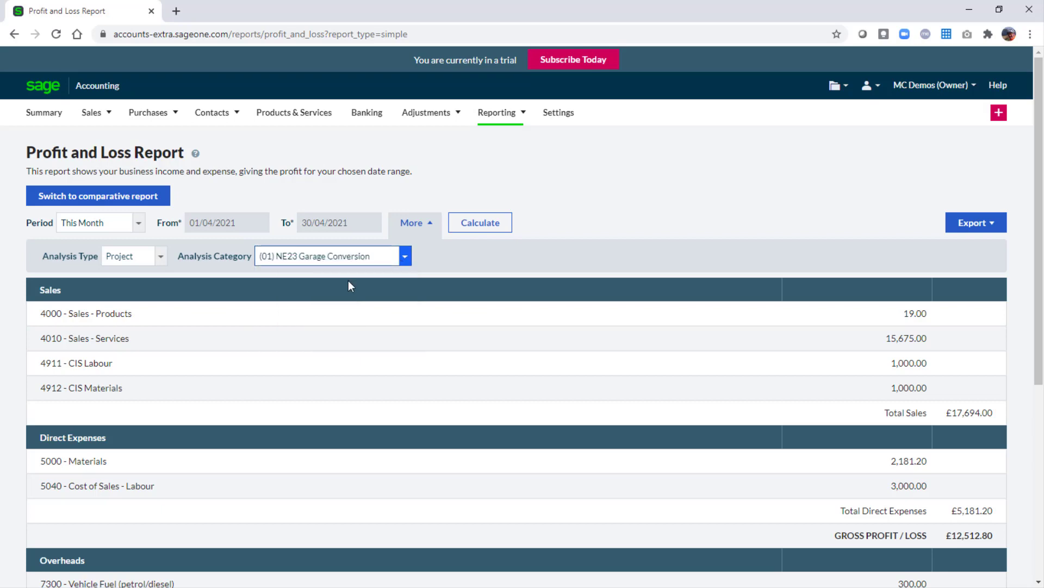
click(484, 225)
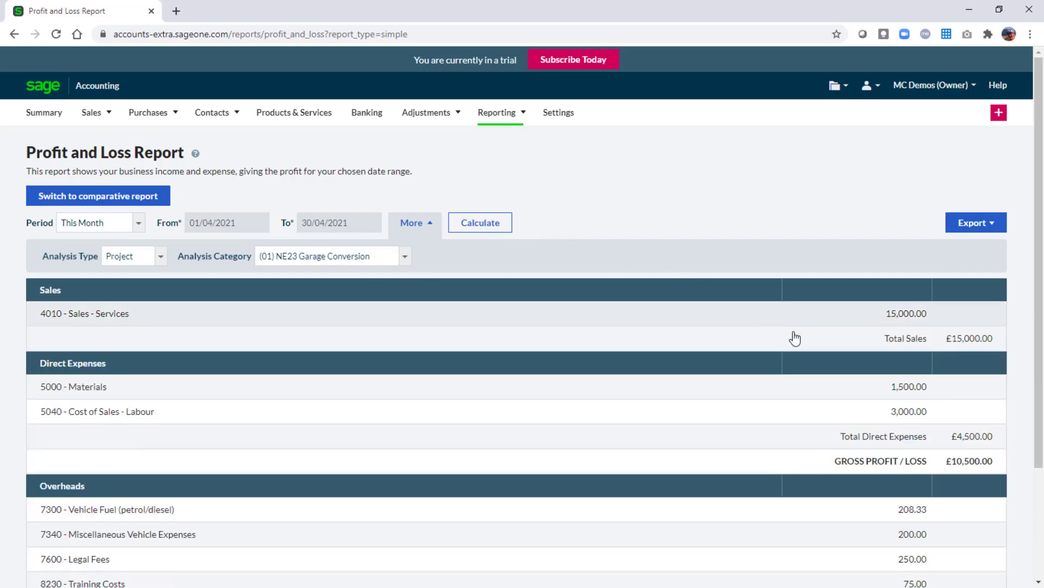
scroll(522, 348, down, 2)
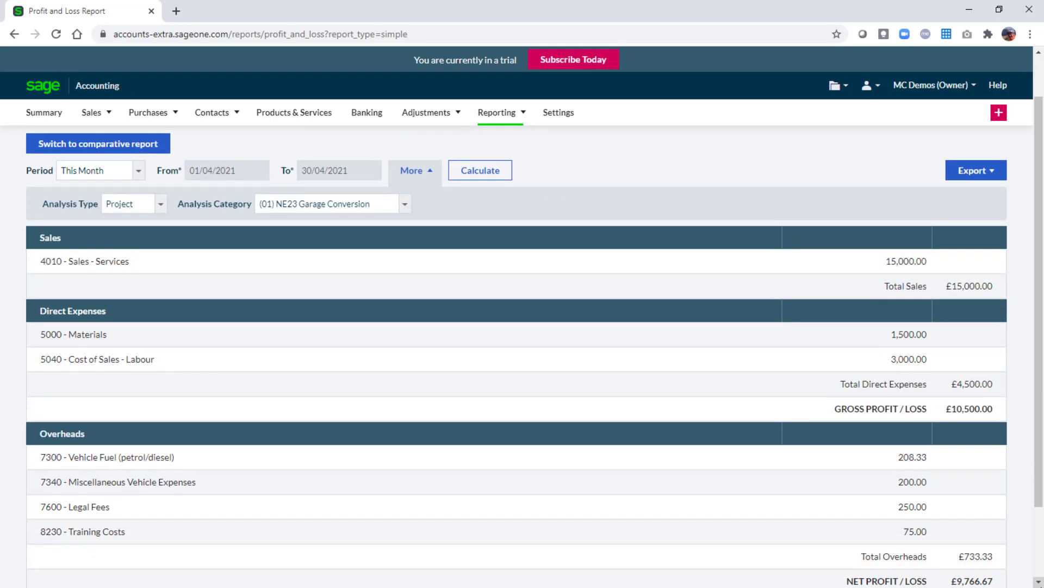